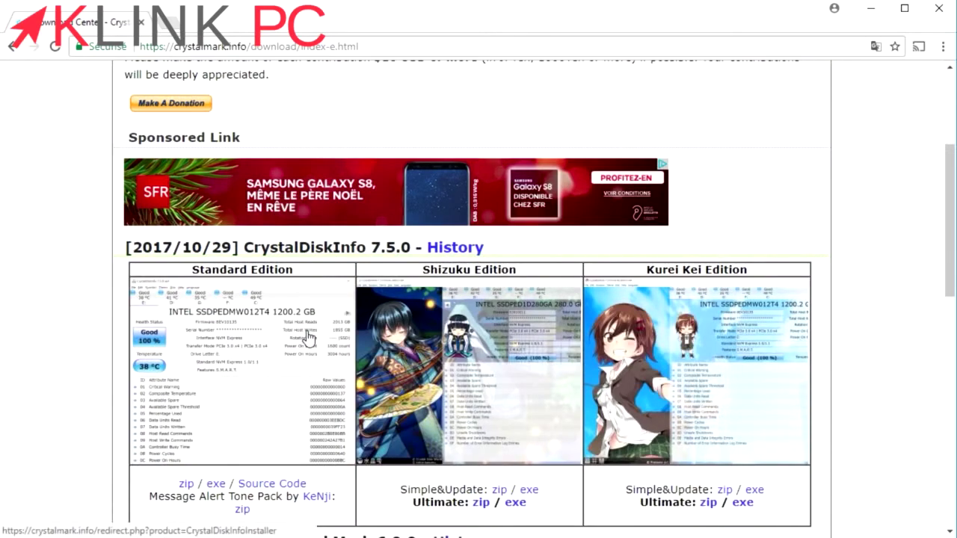
Download the exe installer of CrystalDiskInfo 7.5.0 Standard Edition, using the CrystalDiskInfo7_5_0.exe file link on OSDN
scroll(309, 367, "down", 3)
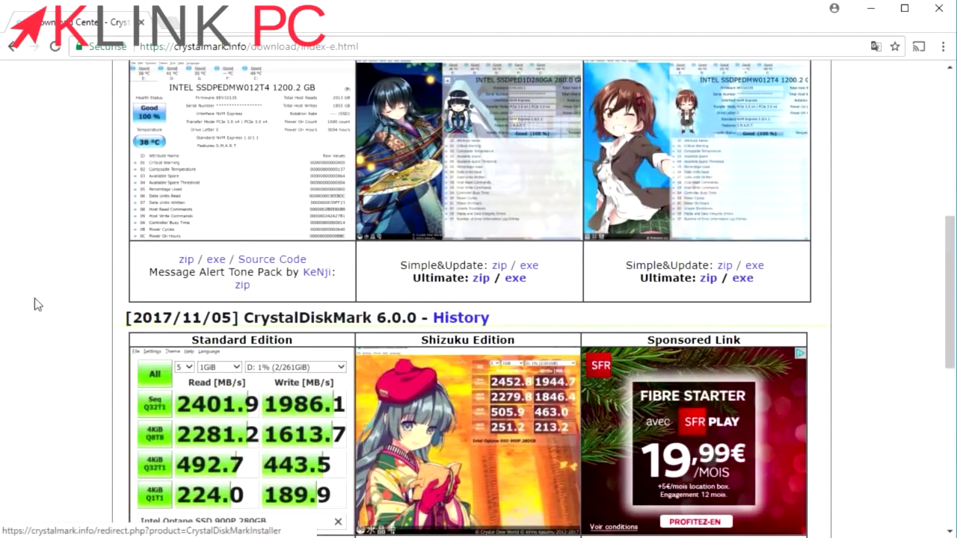
scroll(100, 317, "up", 3)
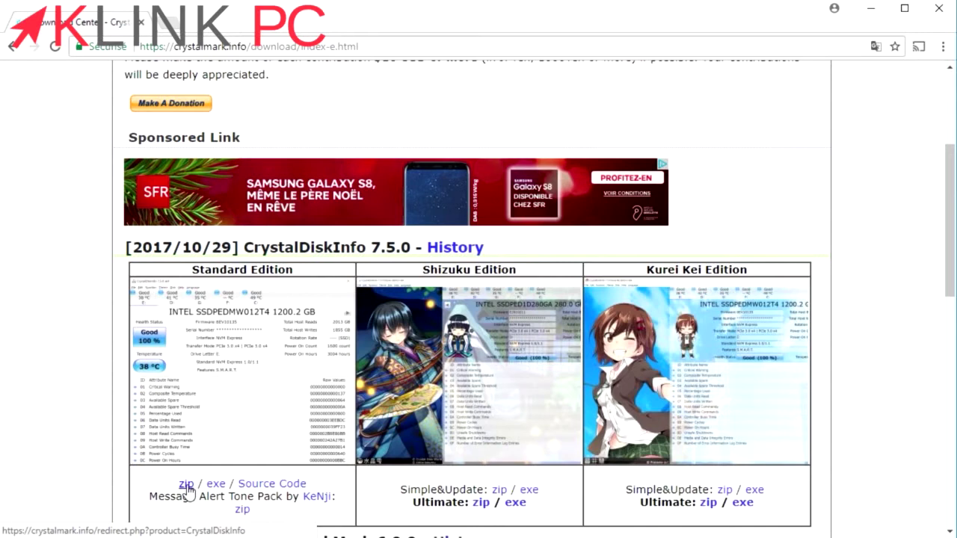
left_click_drag(169, 484, 191, 485)
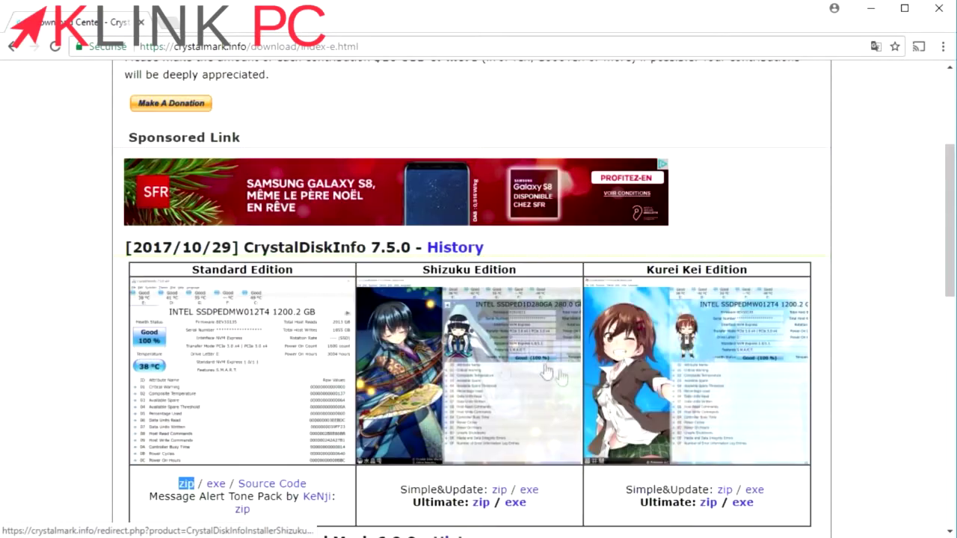
scroll(442, 427, "down", 6)
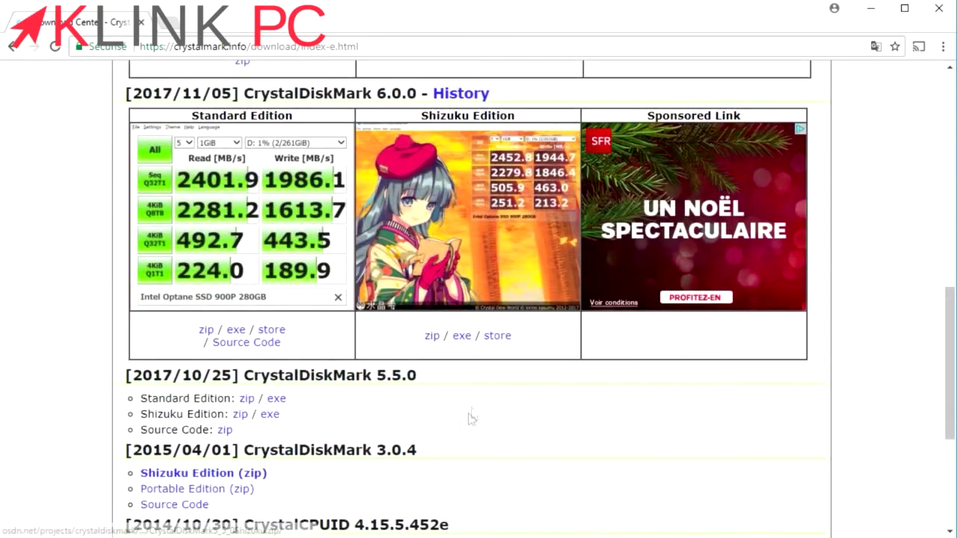
scroll(480, 410, "up", 2)
scroll(480, 410, "up", 3)
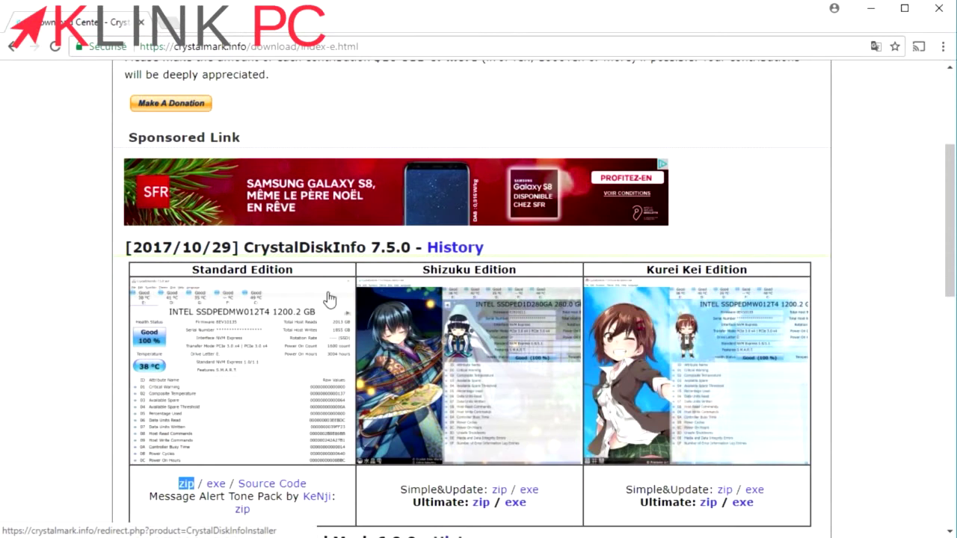
left_click(214, 486)
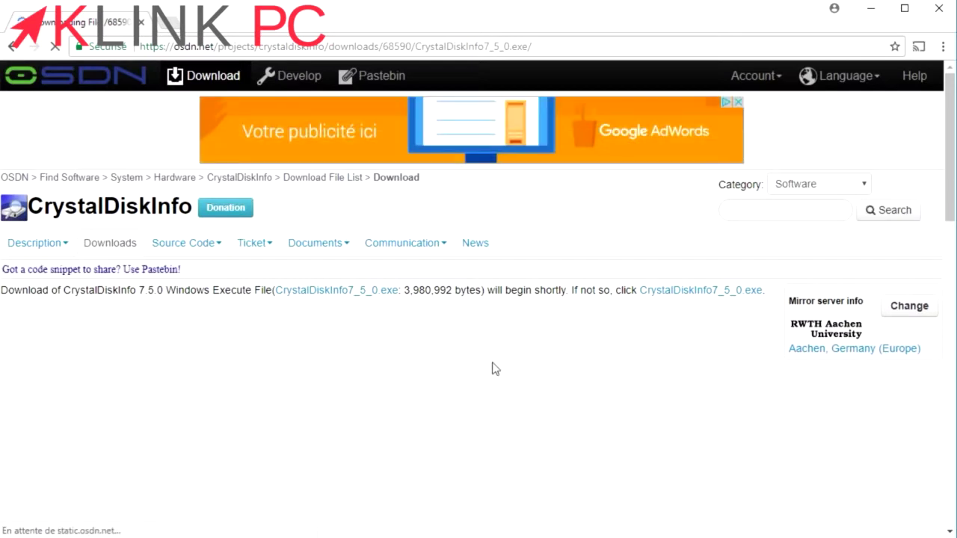
left_click(323, 297)
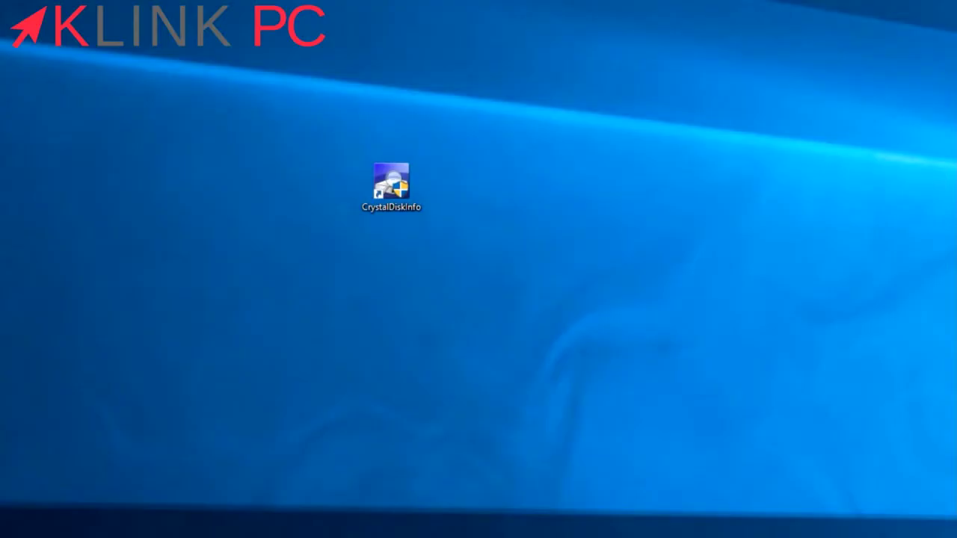
Launch CrystalDiskInfo from the desktop and view the health details of the C:, G: and D: E: F: drives
double_click(390, 183)
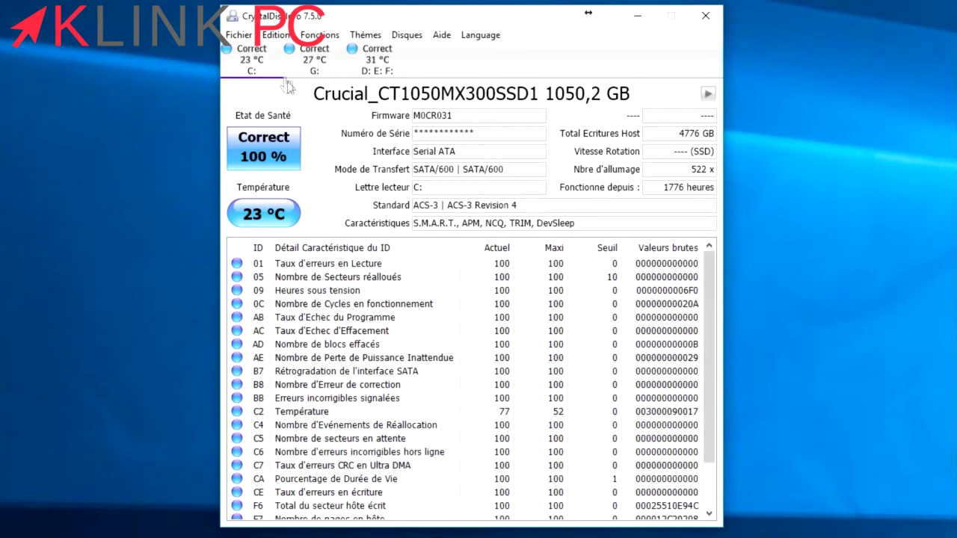
left_click(308, 65)
left_click(251, 63)
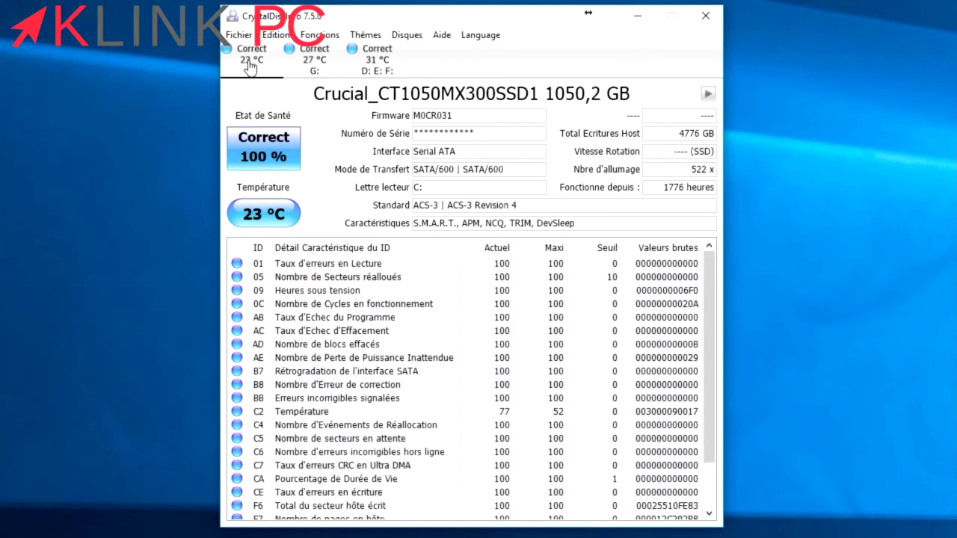
left_click(314, 64)
left_click(391, 64)
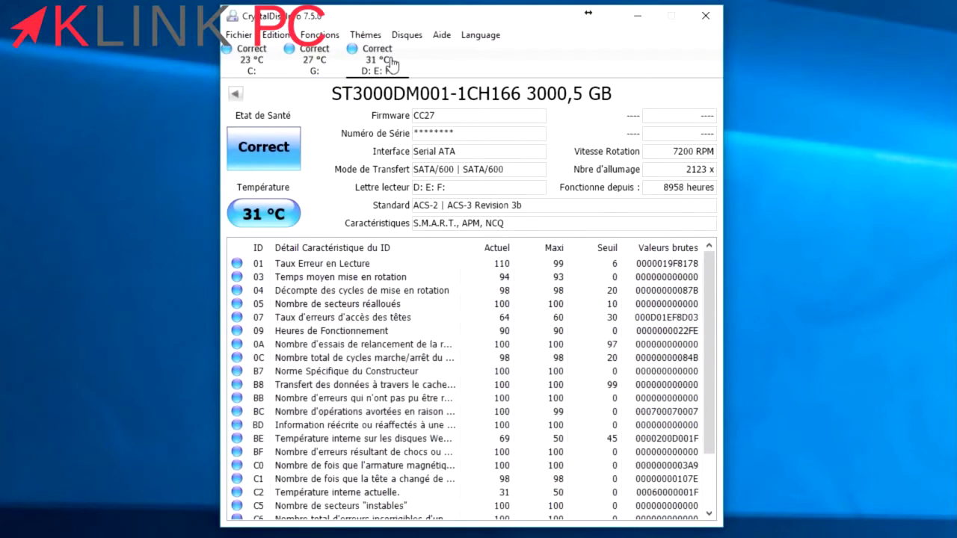
left_click(251, 63)
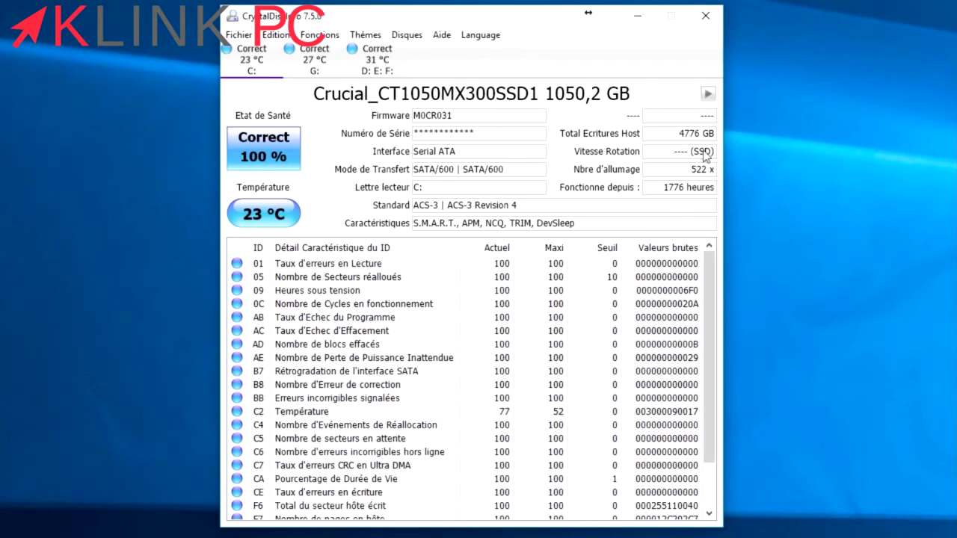
Compare the total host writes and operating hours of the C:, G: and D: E: F: drives
left_click(314, 61)
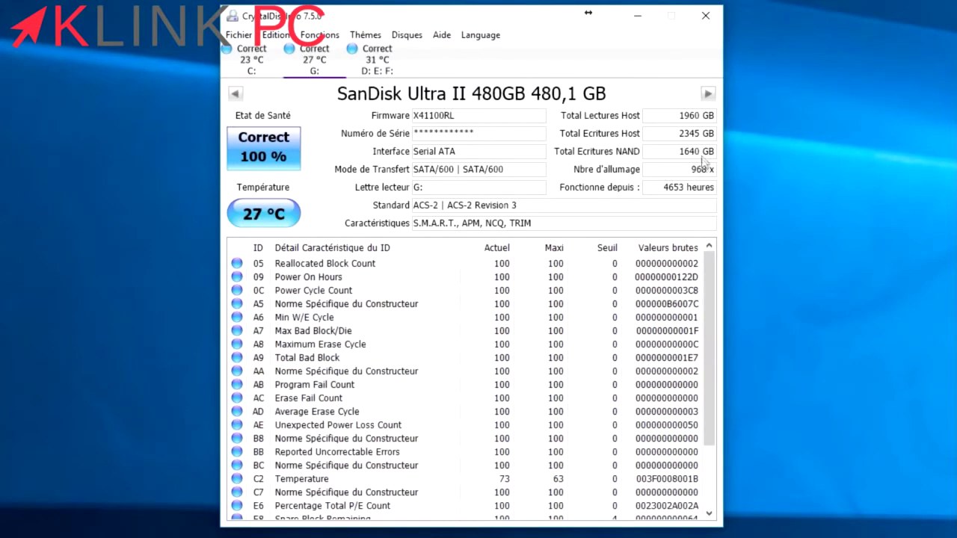
left_click(235, 93)
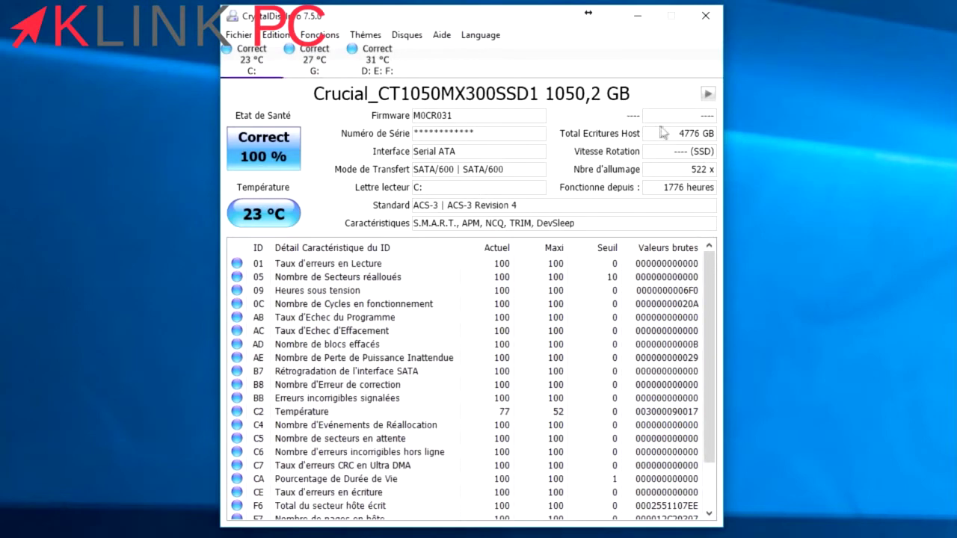
left_click(314, 61)
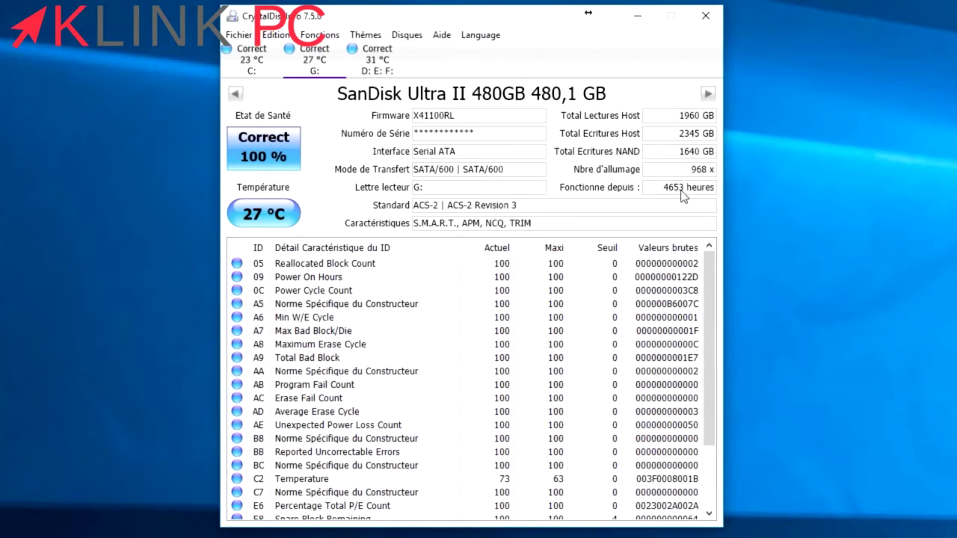
mouse_move(677, 189)
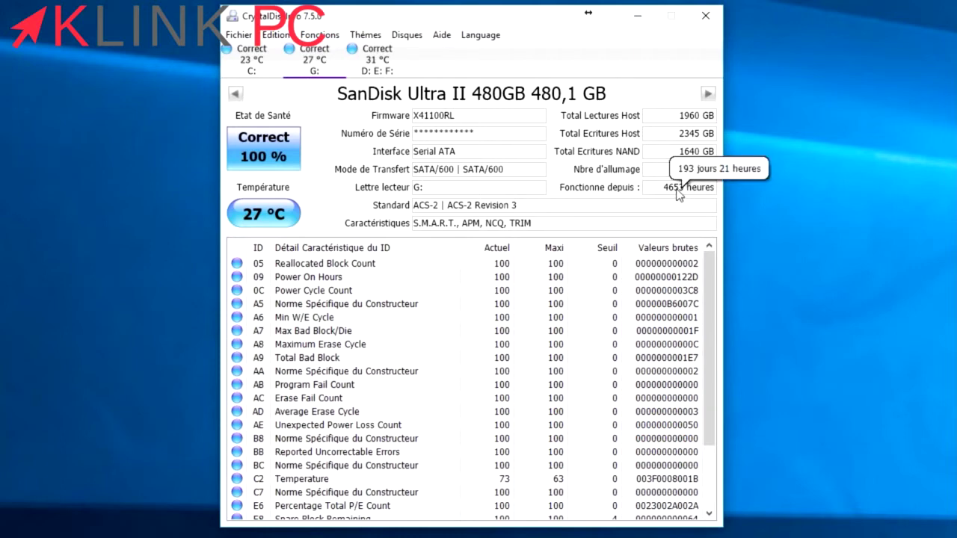
left_click(249, 57)
left_click(310, 58)
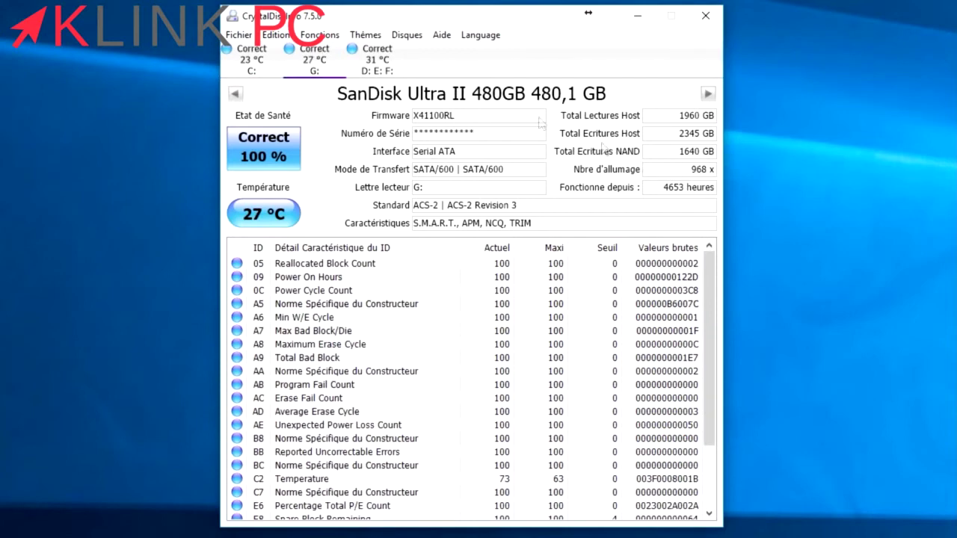
left_click(377, 62)
mouse_move(675, 192)
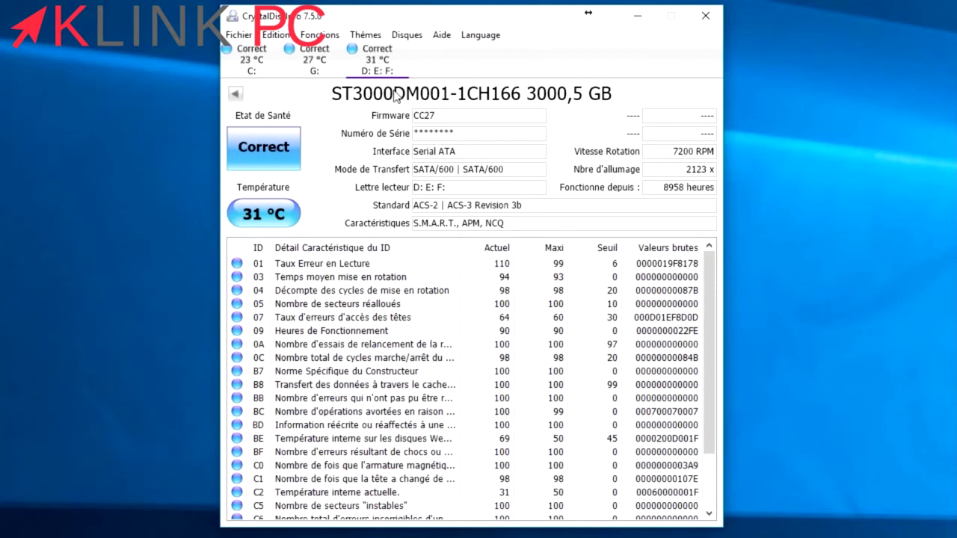
Set CrystalDiskInfo to start with Windows (Démarrer avec Windows) and stay in the taskbar (Mettre en Barre de Tâches)
left_click(243, 36)
mouse_move(305, 37)
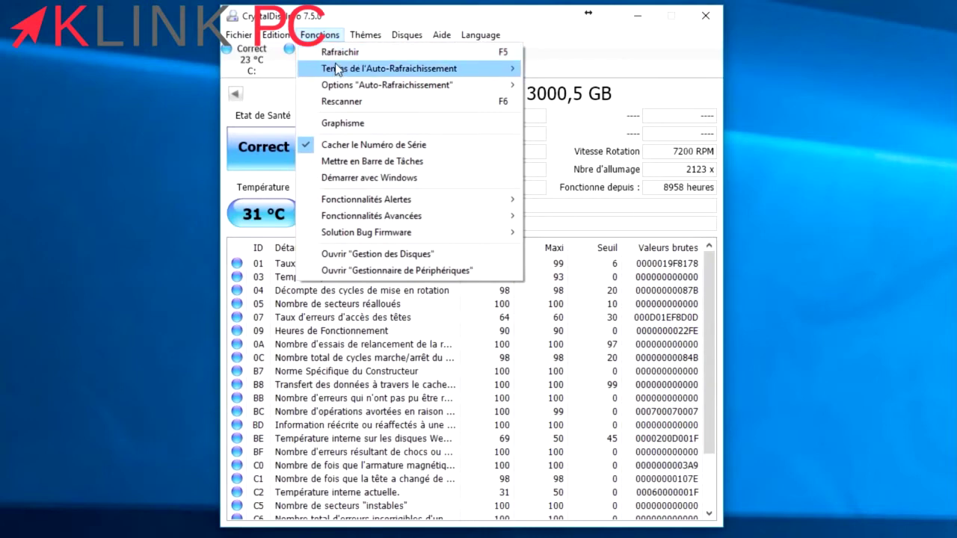
mouse_move(338, 68)
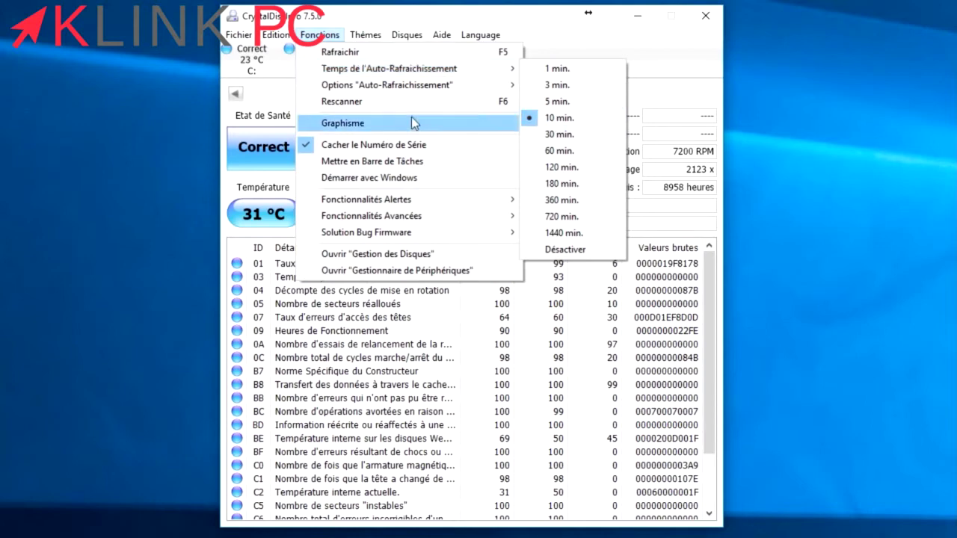
left_click(396, 178)
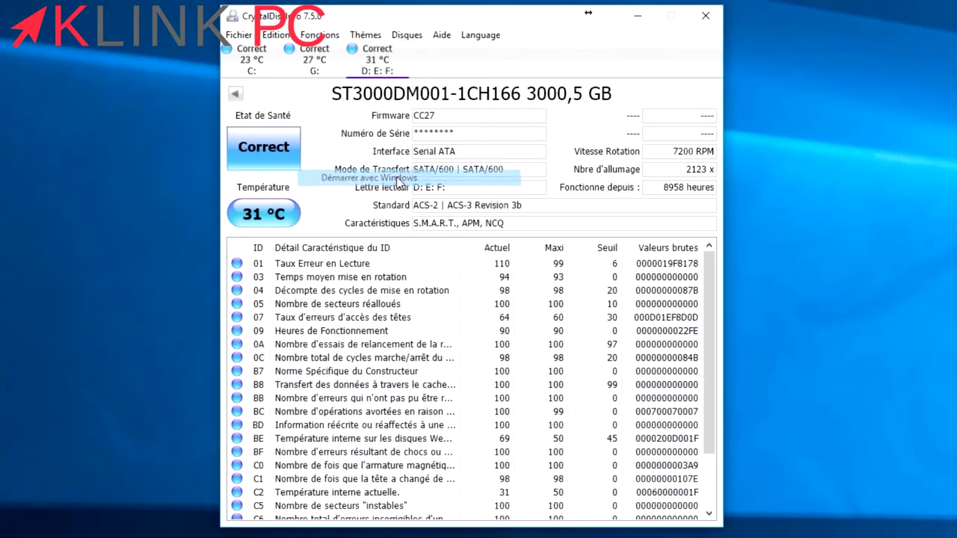
left_click(320, 34)
mouse_move(276, 34)
mouse_move(320, 34)
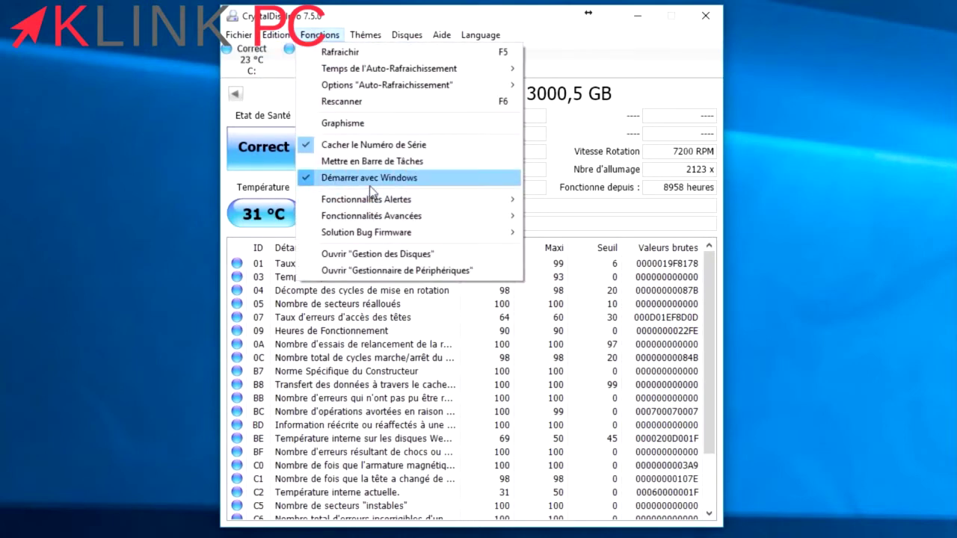
left_click(371, 160)
Turn off the e-mail alert option (Alerte par Courrier Electronique)
left_click(320, 34)
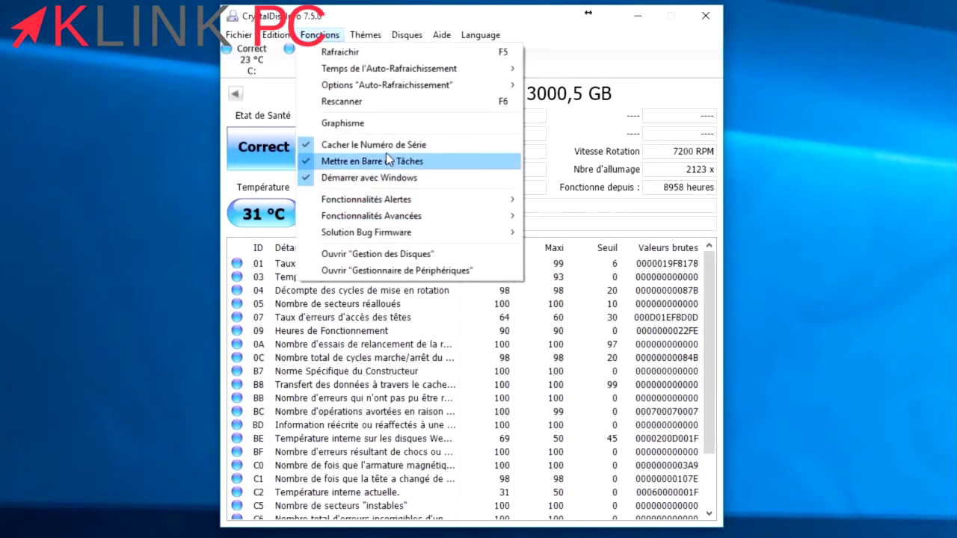
mouse_move(377, 198)
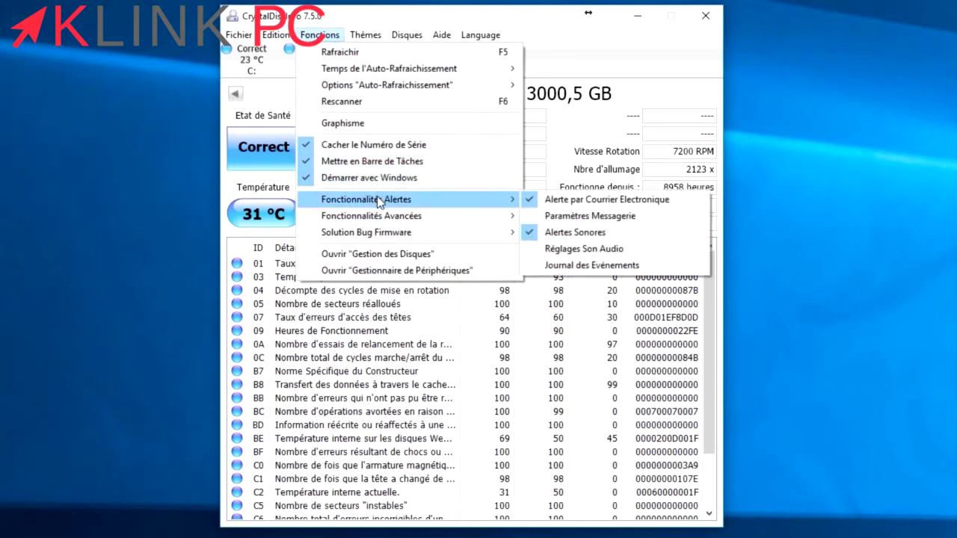
left_click(590, 200)
Open the mail settings for alerts (Paramètres Messagerie)
left_click(319, 34)
mouse_move(368, 201)
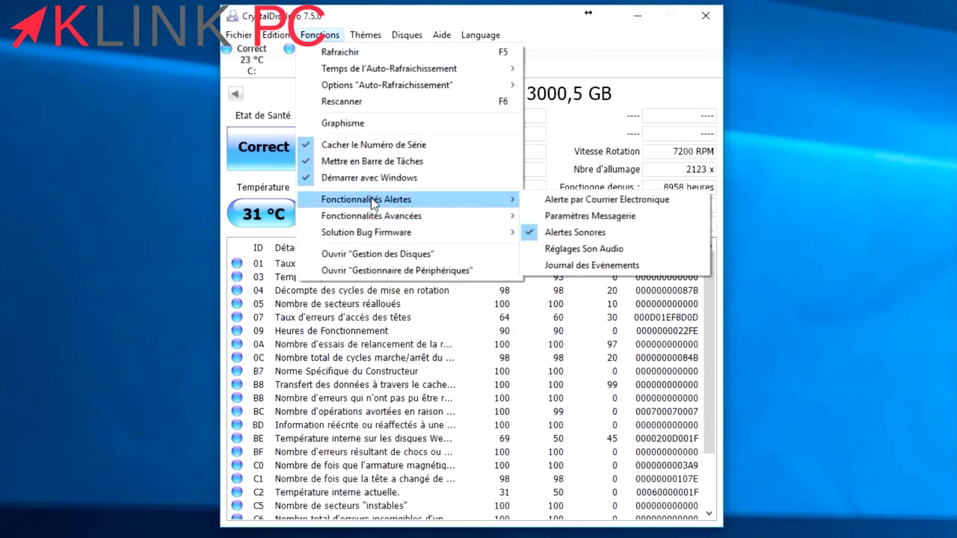
left_click(586, 218)
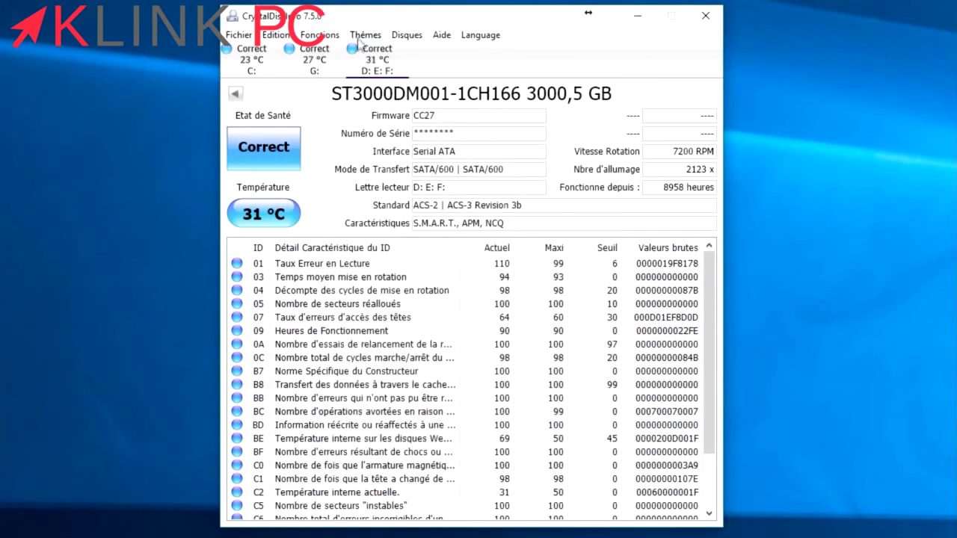
Turn the e-mail alert option (Alerte par Courrier Electronique) back on
left_click(320, 34)
mouse_move(380, 199)
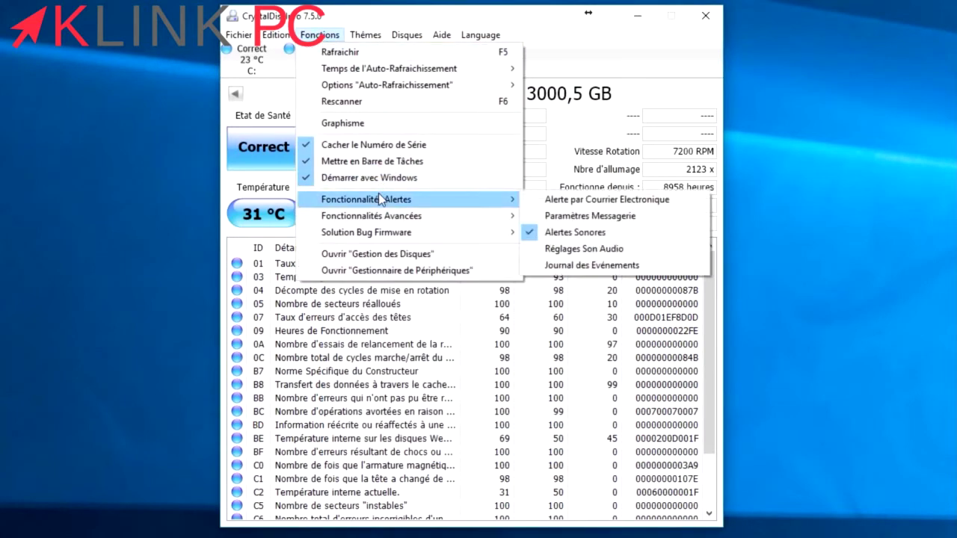
left_click(631, 207)
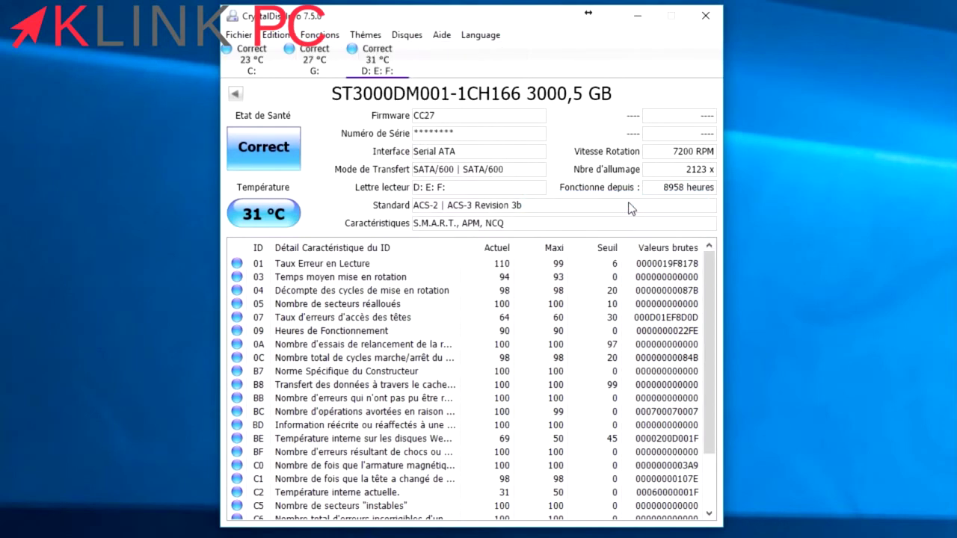
Examine the available auto-refresh intervals and the options offered under the advanced features (Fonctionnalités Avancées)
left_click(320, 35)
mouse_move(346, 69)
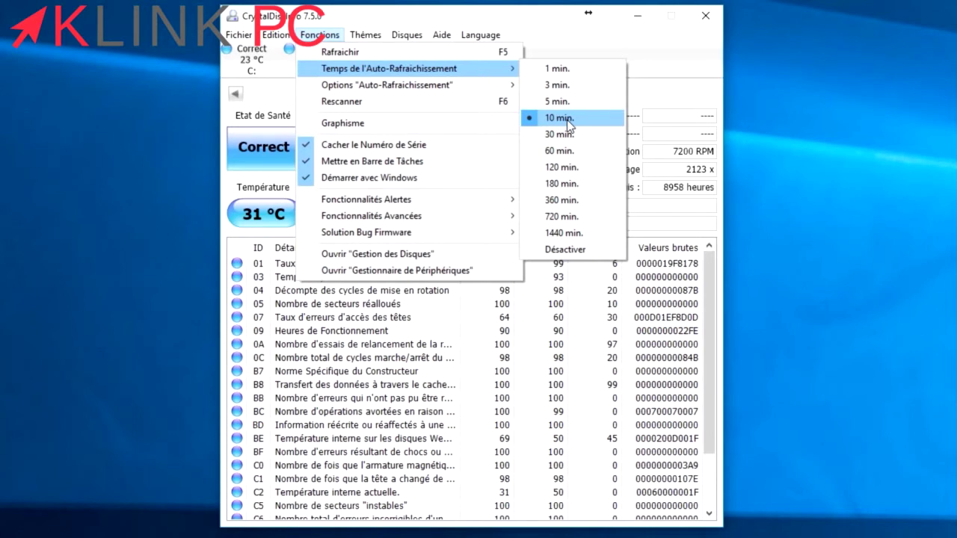
mouse_move(473, 90)
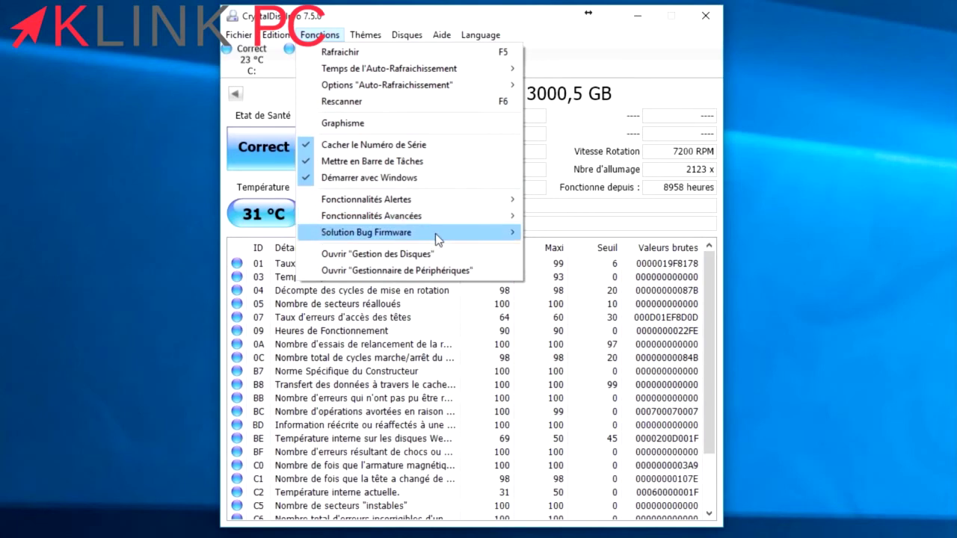
mouse_move(436, 235)
mouse_move(434, 217)
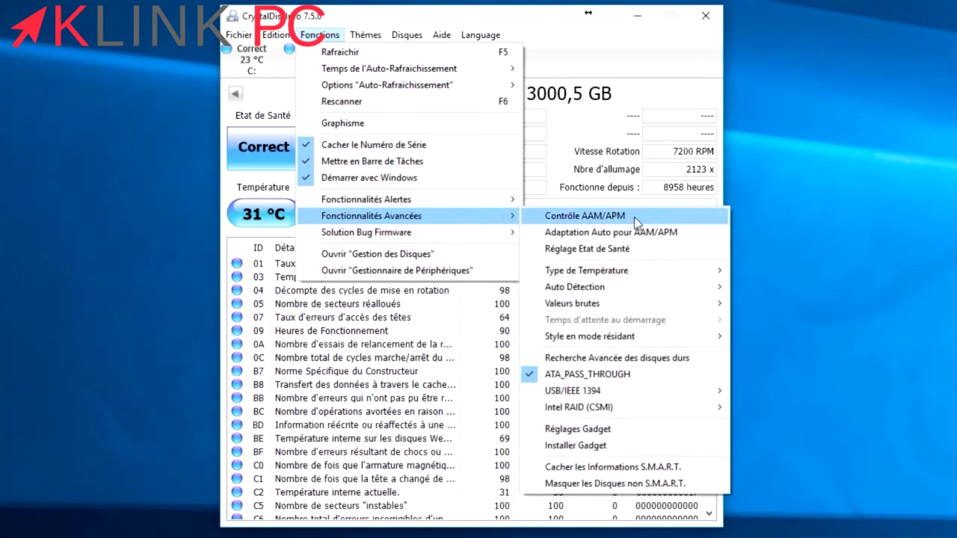
mouse_move(624, 275)
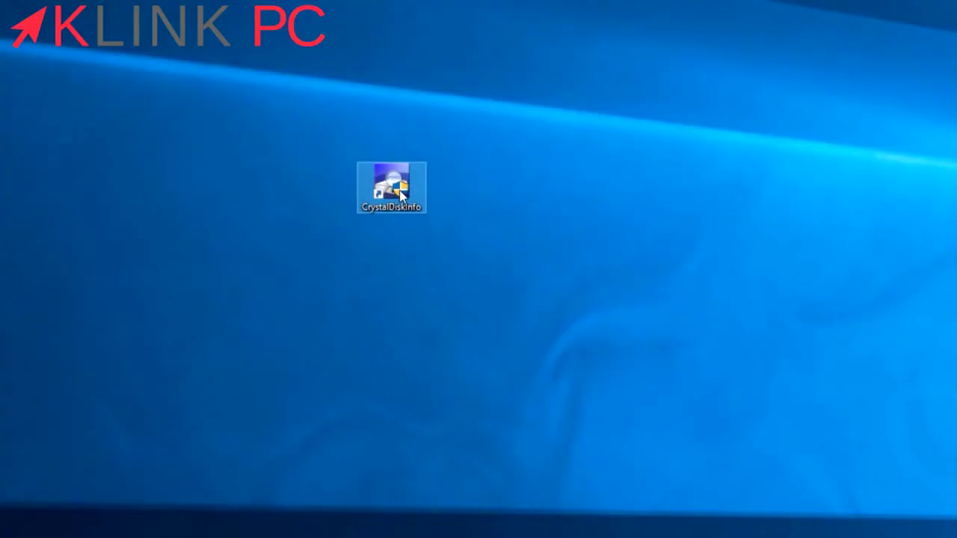
Relaunch CrystalDiskInfo from the desktop and inspect the health status and S.M.A.R.T. attributes of the M: N: drive
double_click(396, 187)
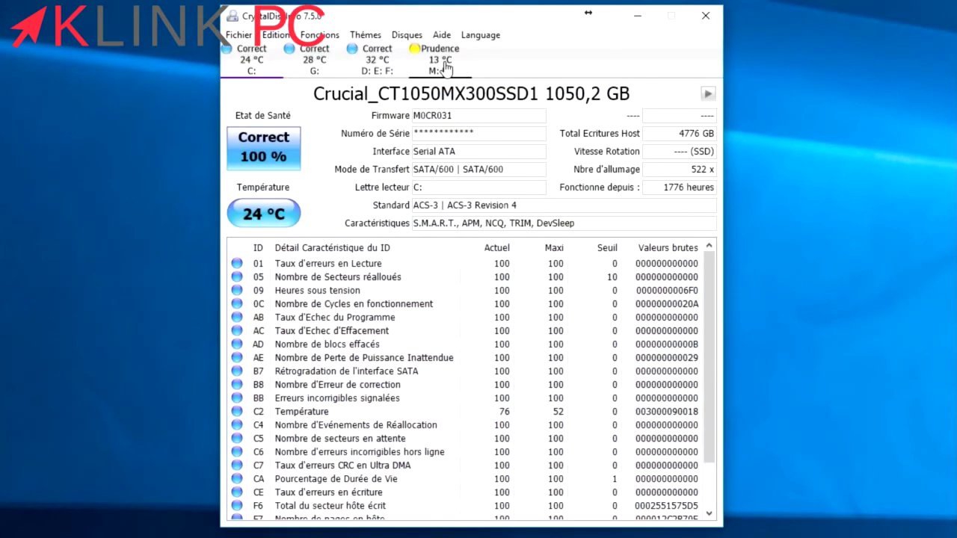
mouse_move(446, 67)
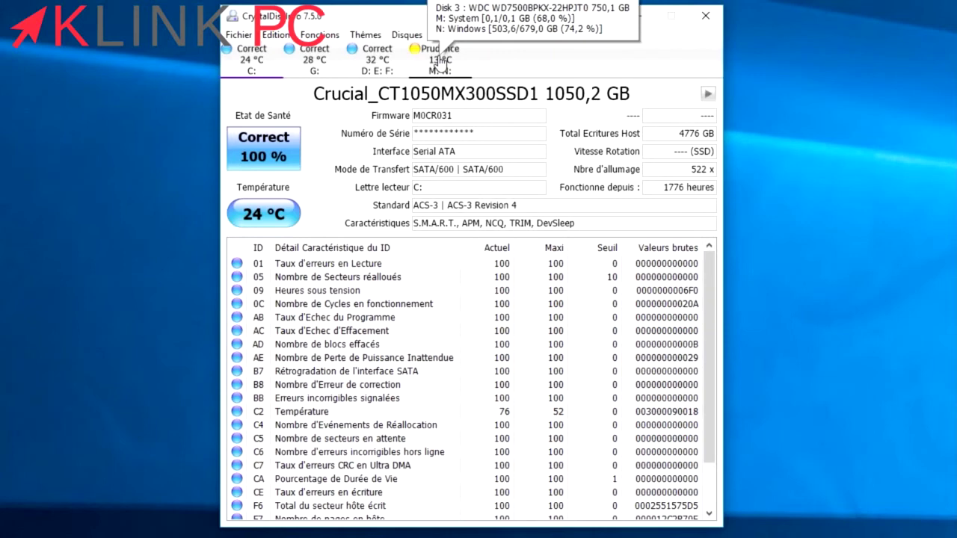
left_click(440, 66)
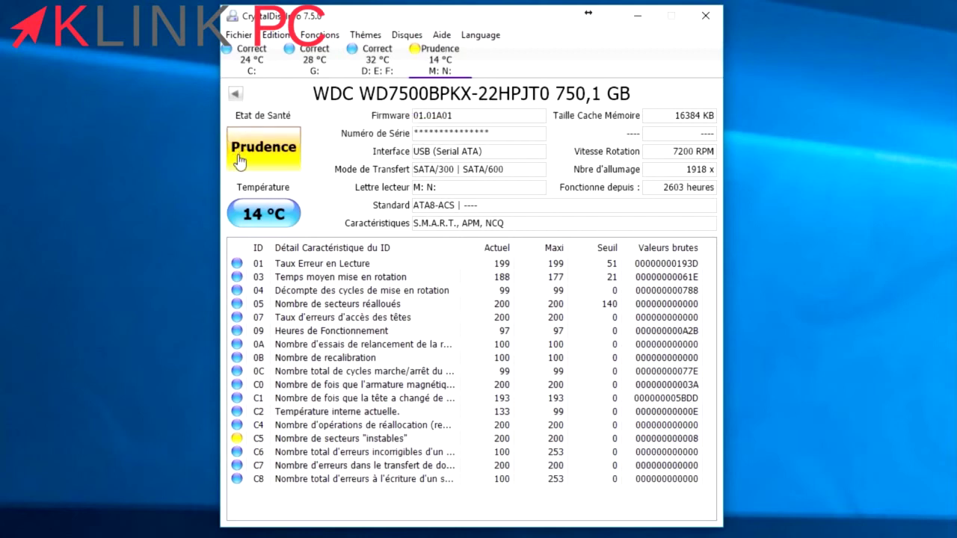
mouse_move(239, 161)
left_click(89, 226)
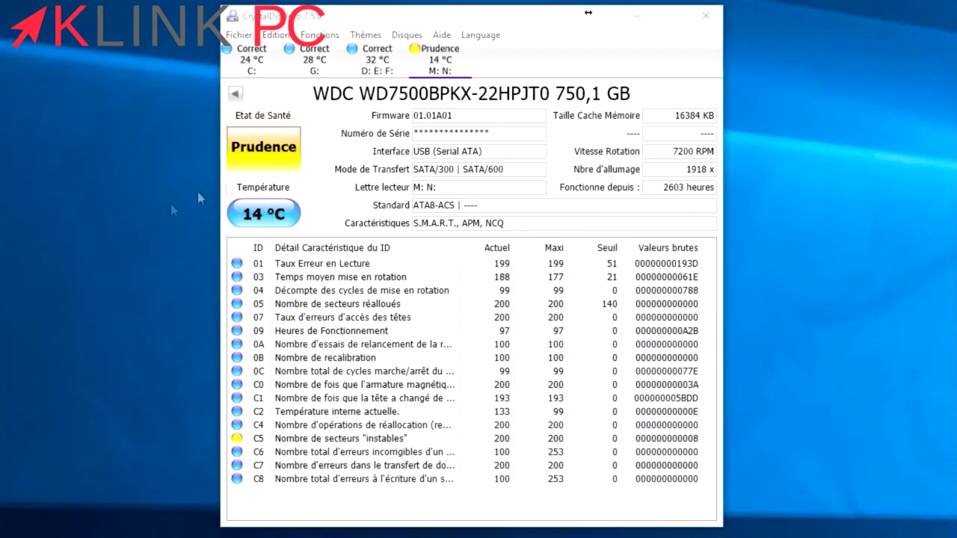
Display the M: N: drive's health details, and look through the disks and their partitions in Windows Disk Management (Gestion des disques)
mouse_move(273, 156)
left_click(435, 67)
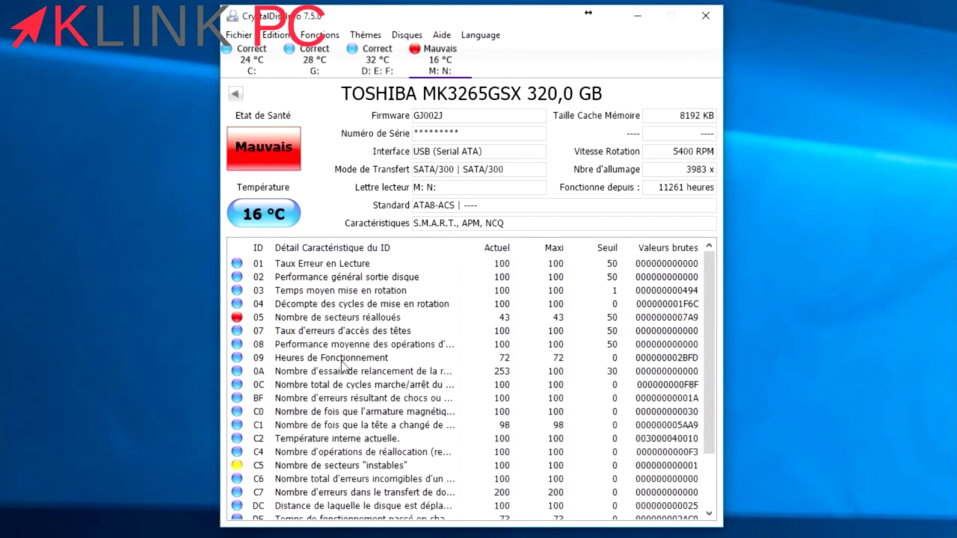
key("alt+Tab")
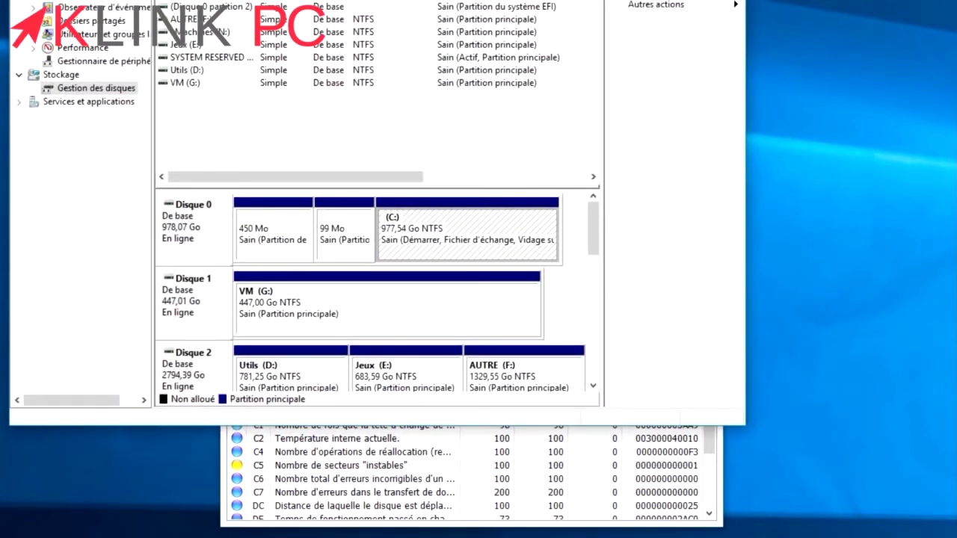
left_click_drag(591, 240, 592, 278)
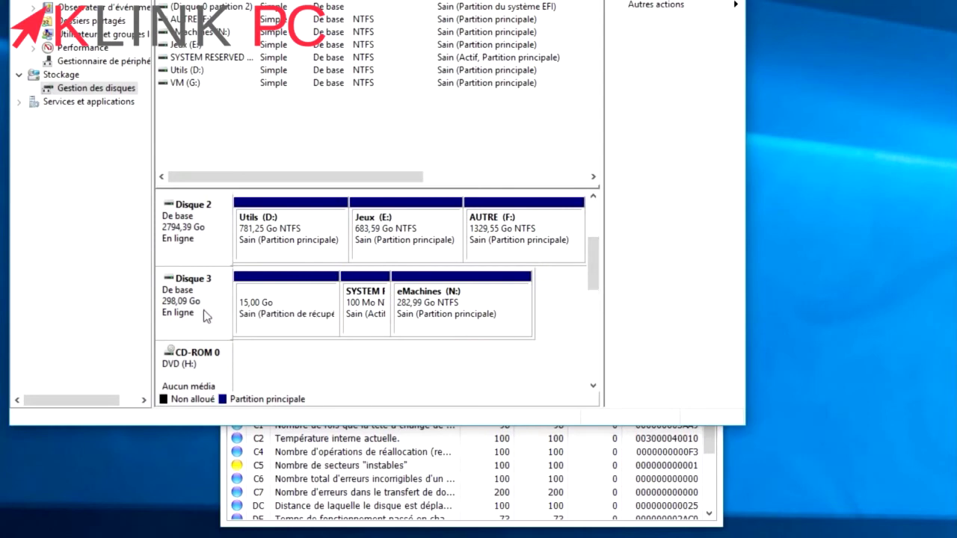
left_click_drag(593, 278, 605, 249)
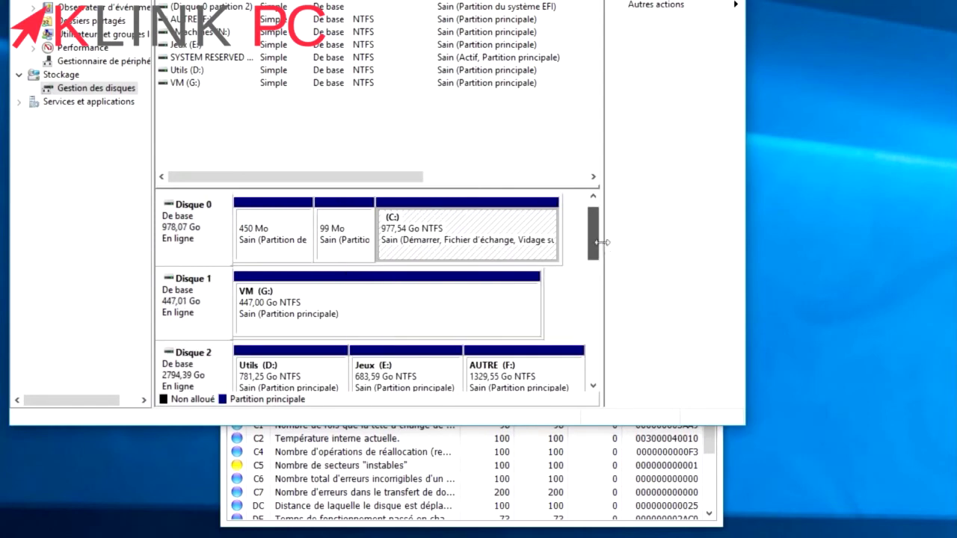
Return to CrystalDiskInfo and inspect the M: N: drive's reallocated sectors (05) and seek error rate (07) attributes
key("alt+Tab")
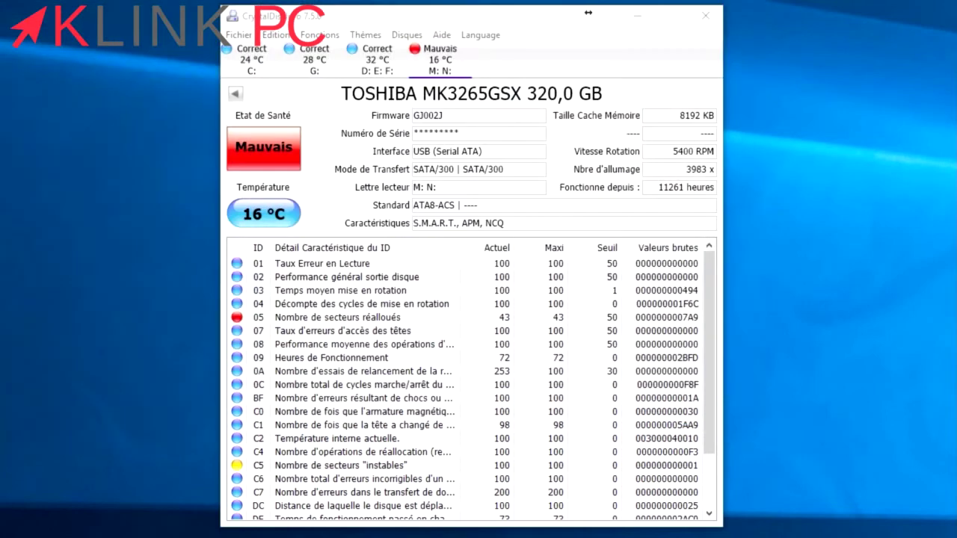
left_click(455, 70)
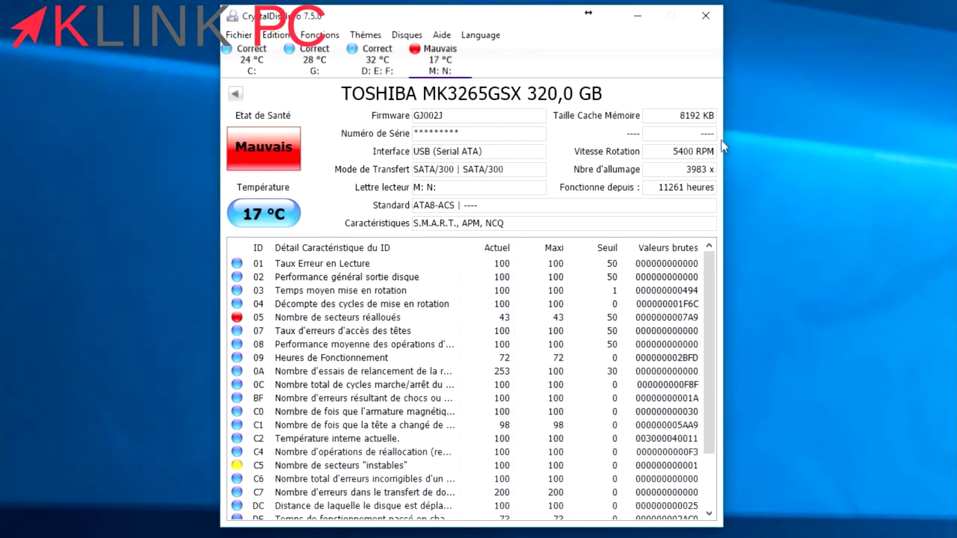
left_click(306, 320)
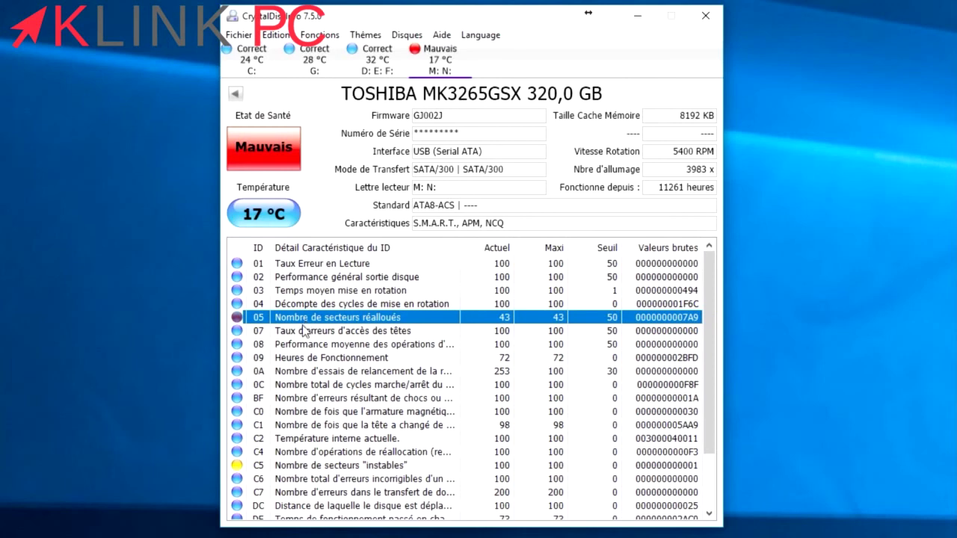
left_click(304, 332)
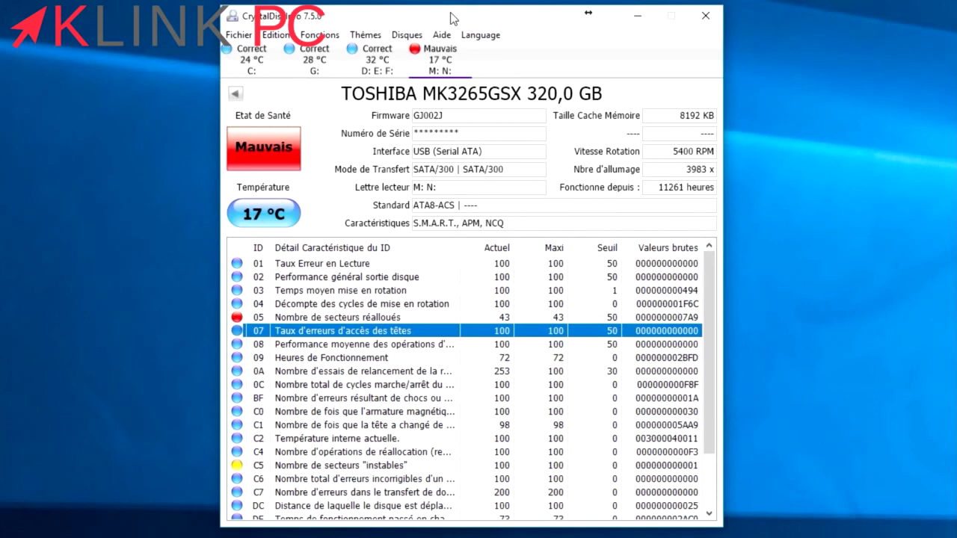
left_click_drag(452, 17, 455, 17)
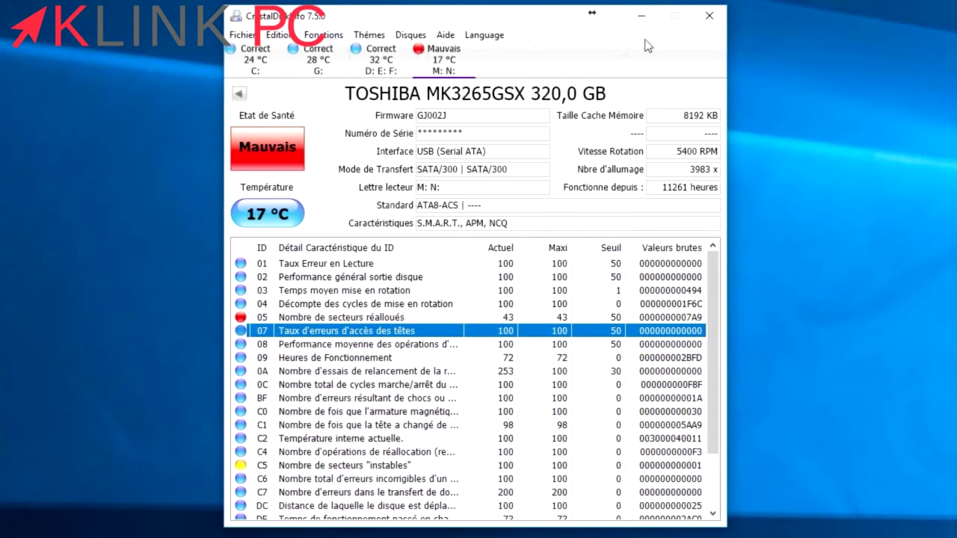